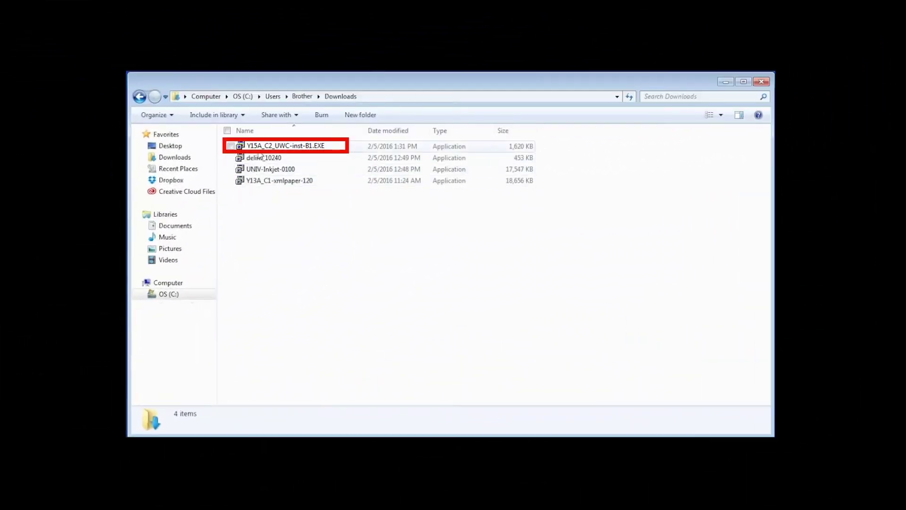
Step: Launch Y15A_C2_UWC-inst-B1.EXE, keep English (United States), and accept the license agreement
double_click(261, 148)
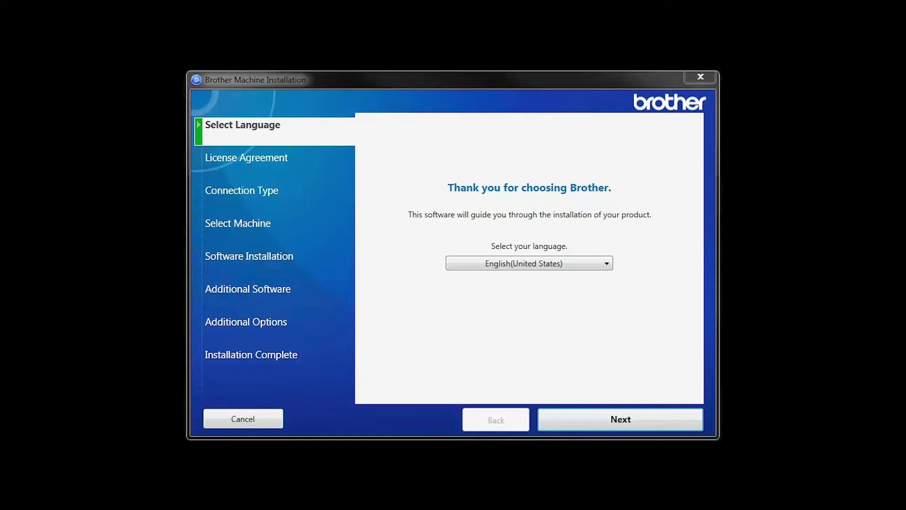
click(656, 423)
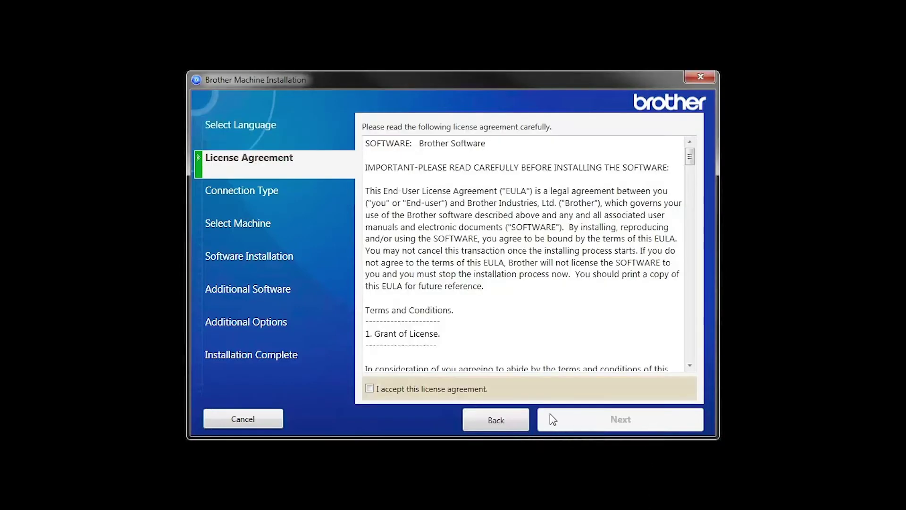
click(370, 388)
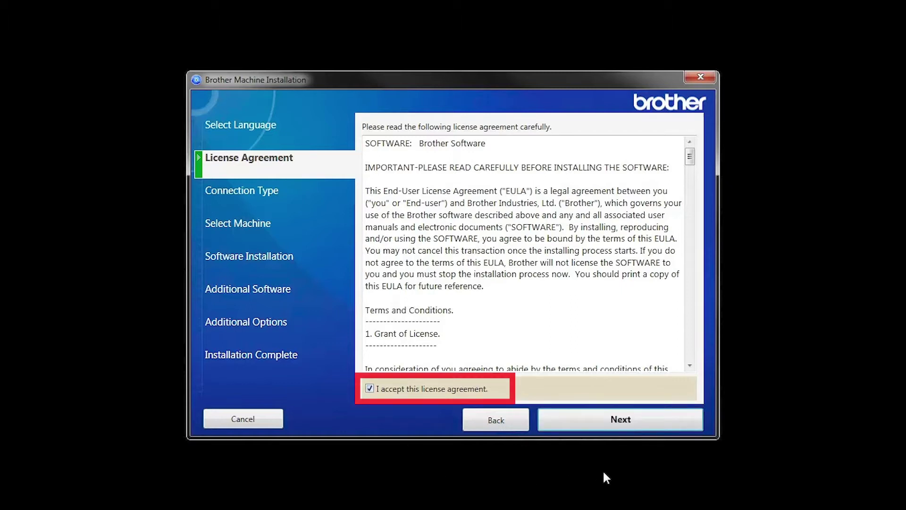
Step: Choose Local Connection (USB) and confirm the connected printer to reach the installation-type choice
click(651, 422)
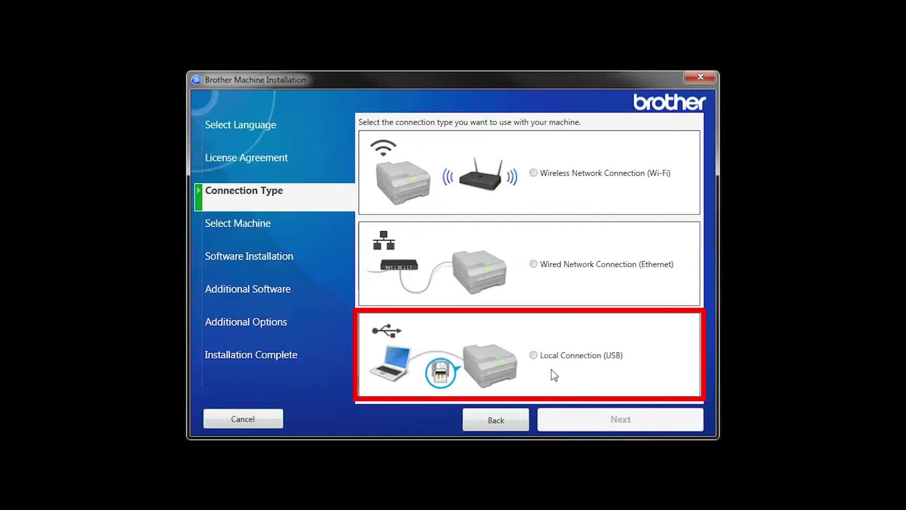
click(535, 356)
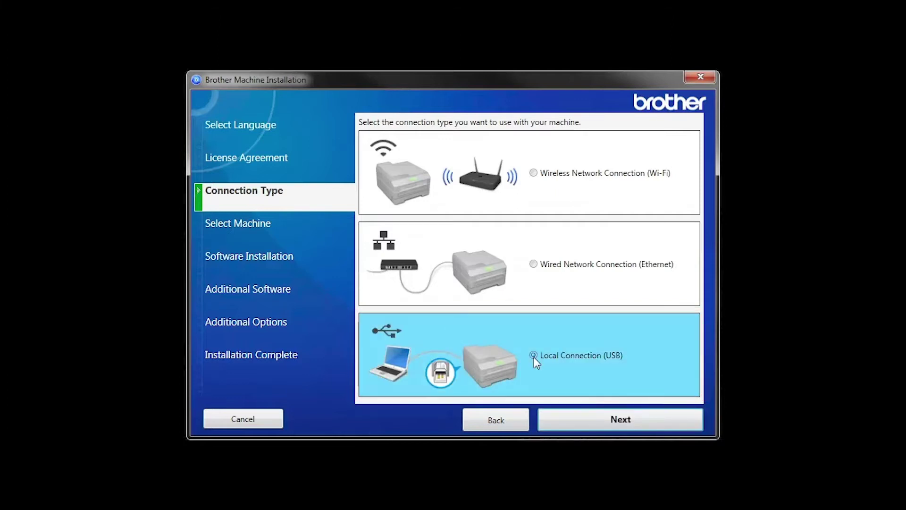
click(660, 418)
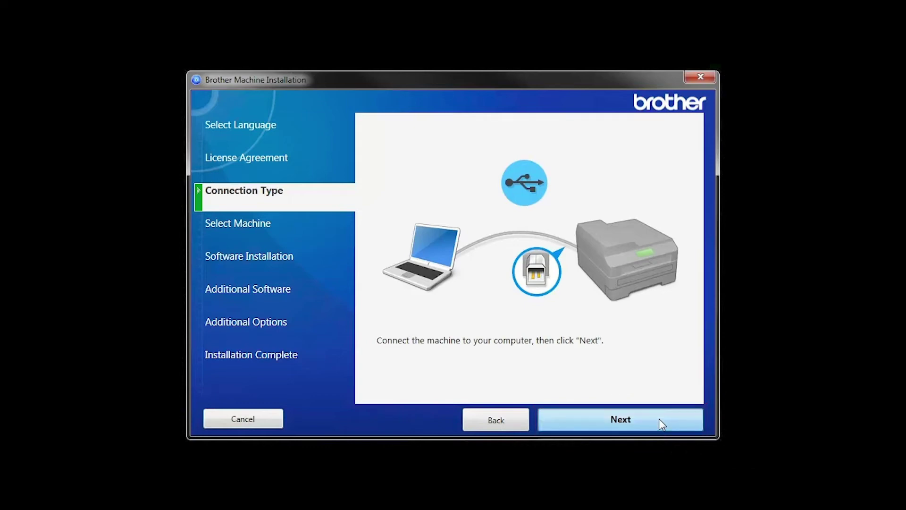
click(659, 419)
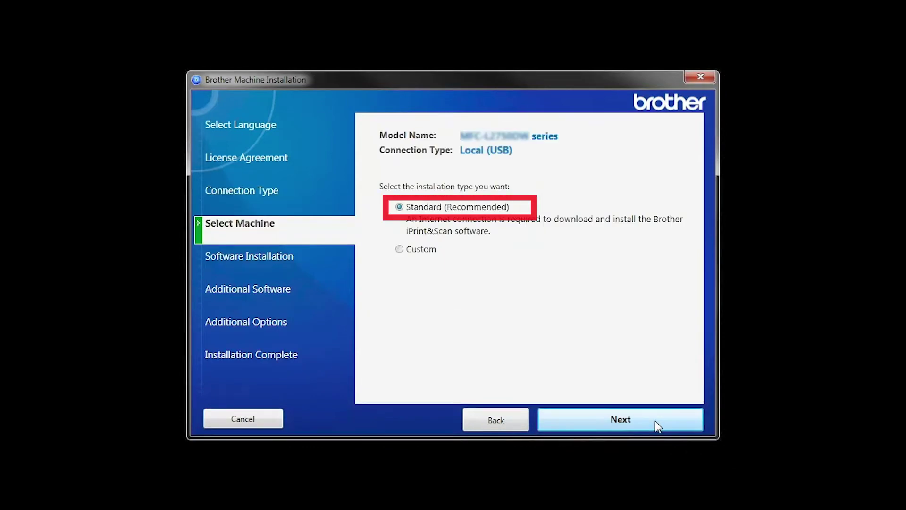
Step: Run the Standard (Recommended) installation, including the iPrint&Scan download, through to completion
click(654, 421)
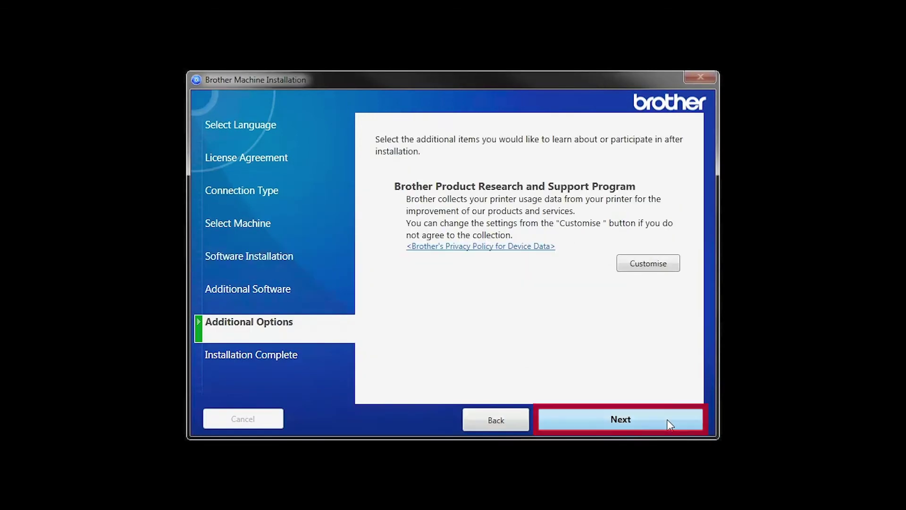
click(668, 419)
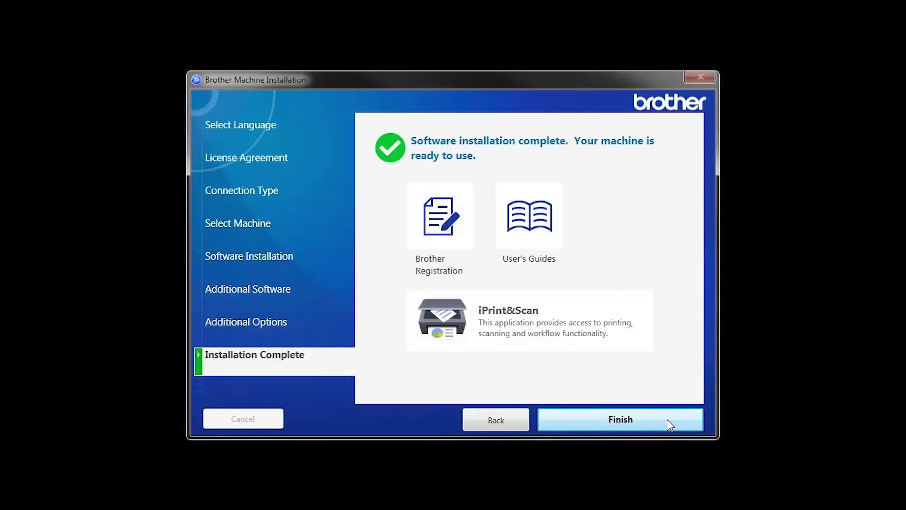